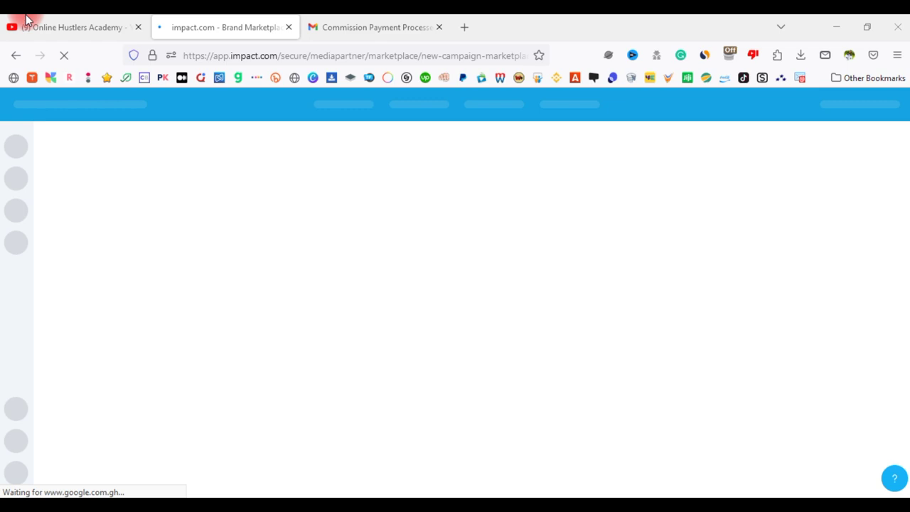
# View the Online Hustlers Academy channel page on YouTube, and return to the impact.com marketplace to look over the applied brands
pyautogui.click(49, 29)
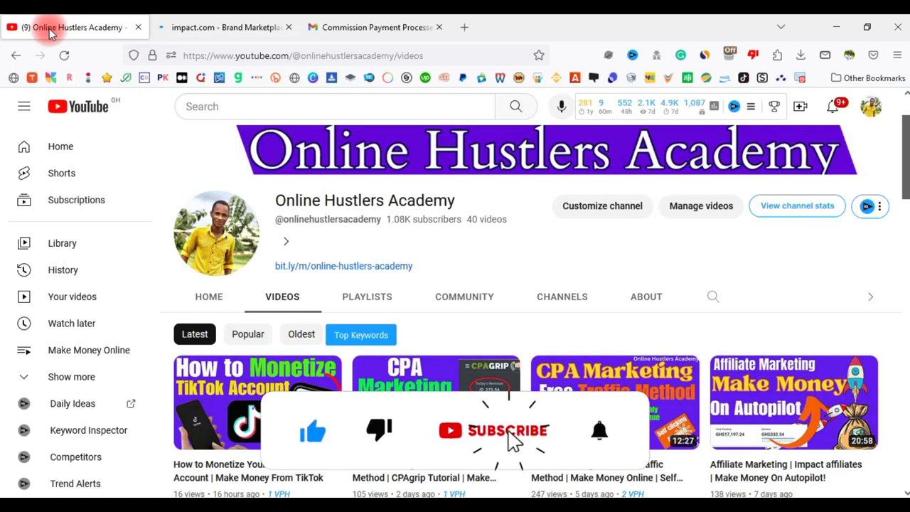
pyautogui.scroll(1, 904, 163)
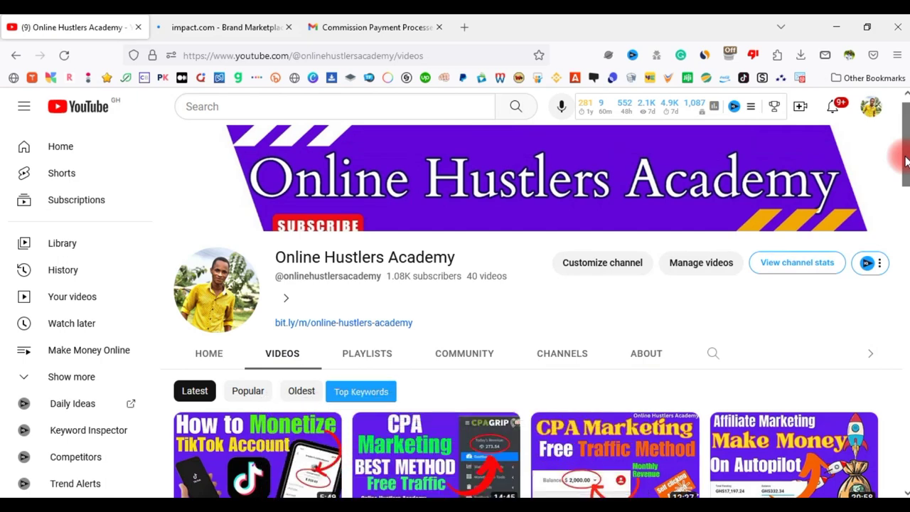
pyautogui.click(227, 26)
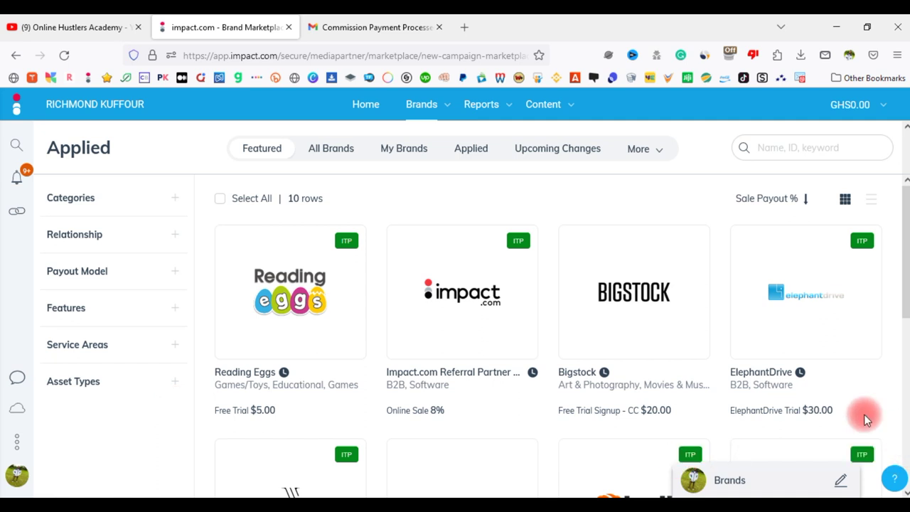
pyautogui.click(907, 324)
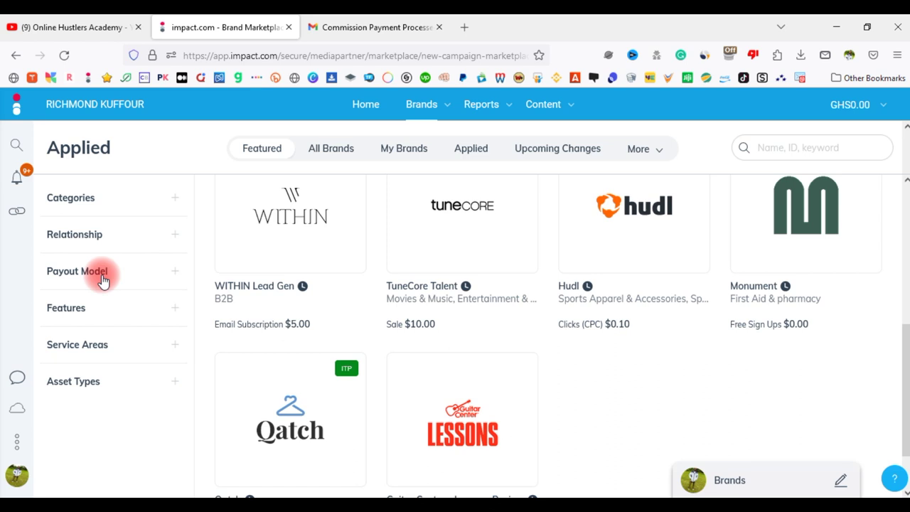
# Show all brands in the marketplace and filter them by the Online Lead payout model
pyautogui.click(175, 271)
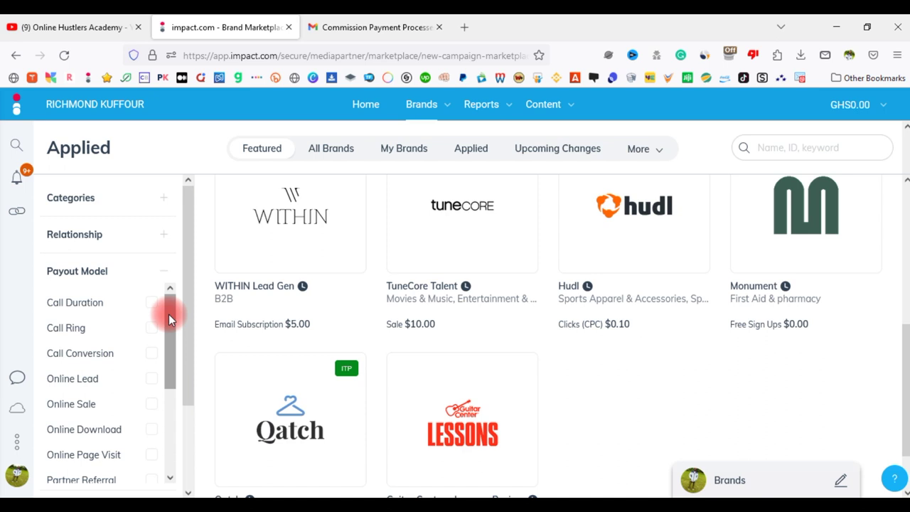
pyautogui.scroll(-3, 168, 314)
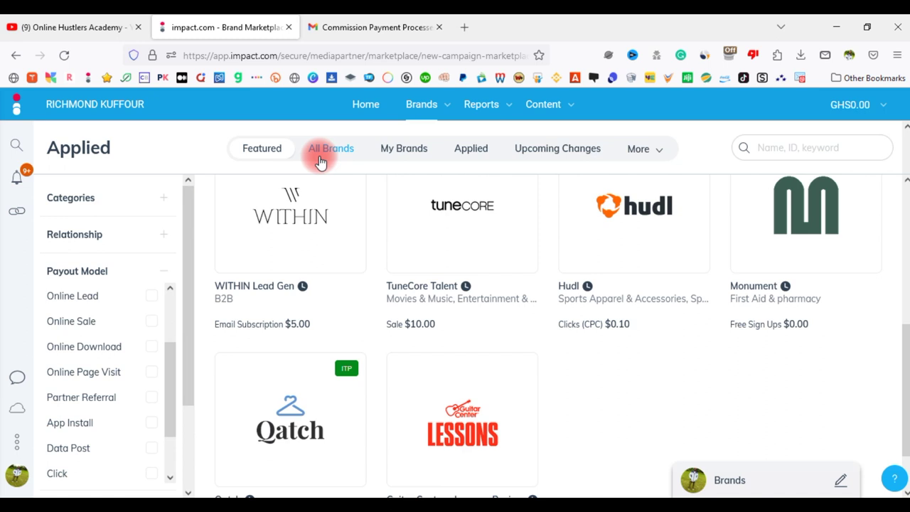
pyautogui.click(320, 161)
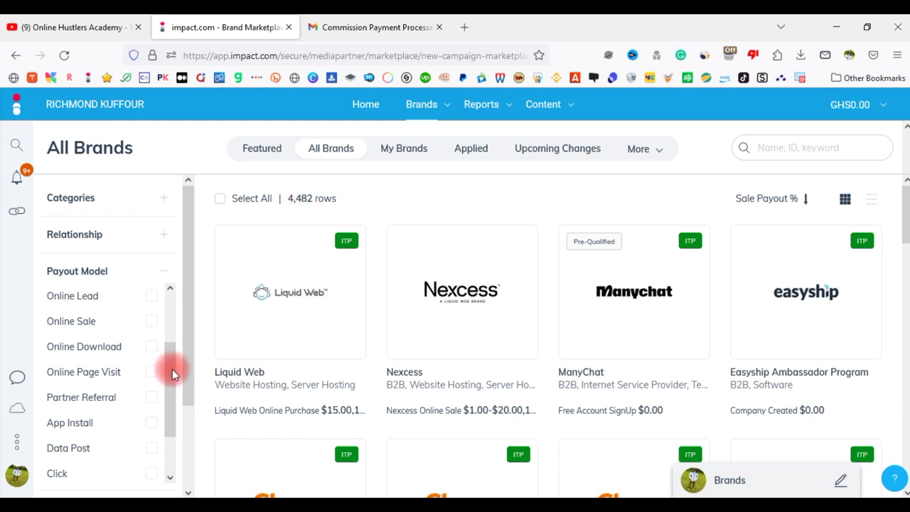
pyautogui.moveTo(172, 373); pyautogui.dragTo(172, 393)
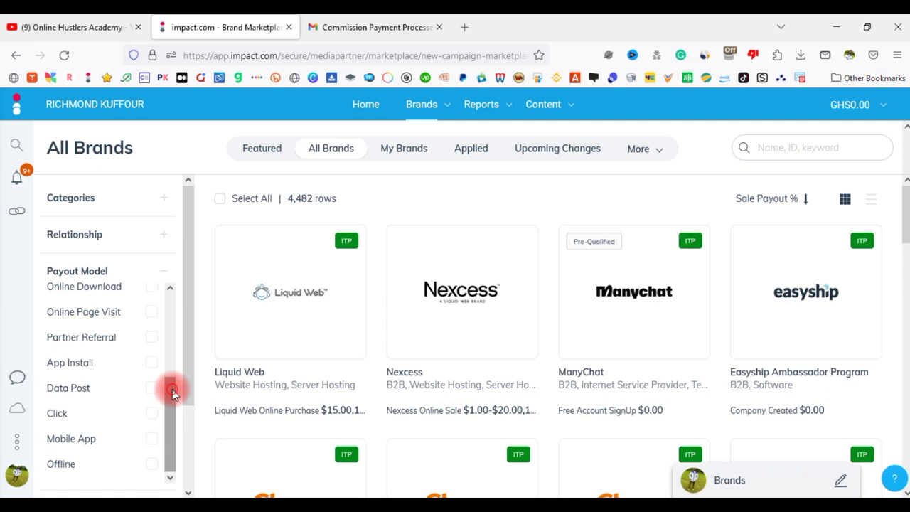
pyautogui.moveTo(172, 392); pyautogui.dragTo(172, 366)
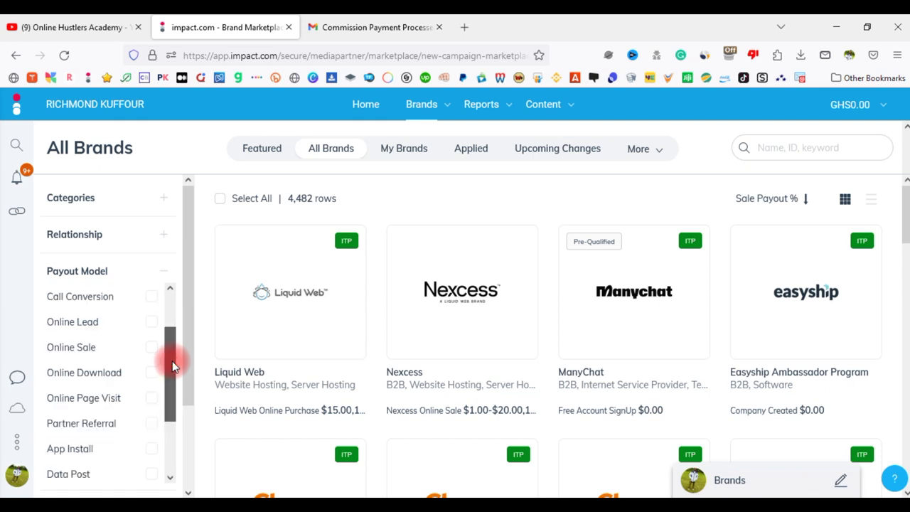
pyautogui.moveTo(172, 363); pyautogui.dragTo(164, 403)
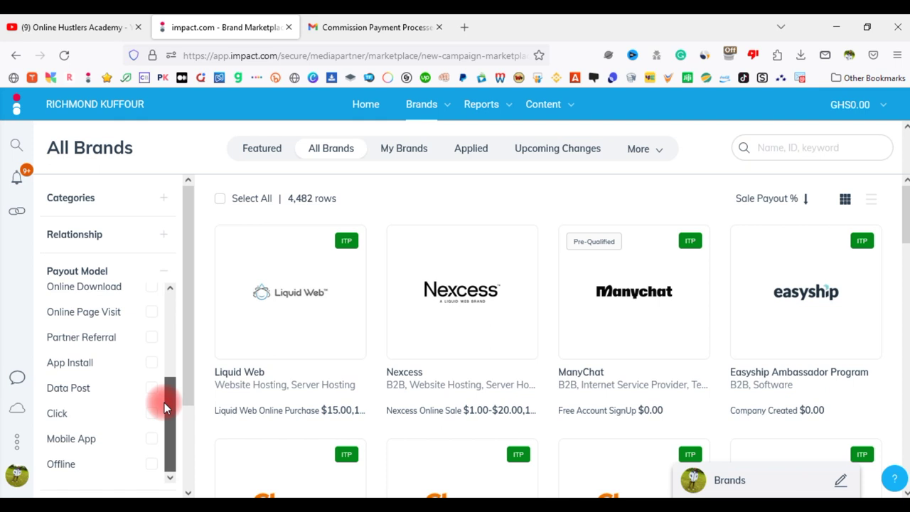
pyautogui.scroll(3, 147, 379)
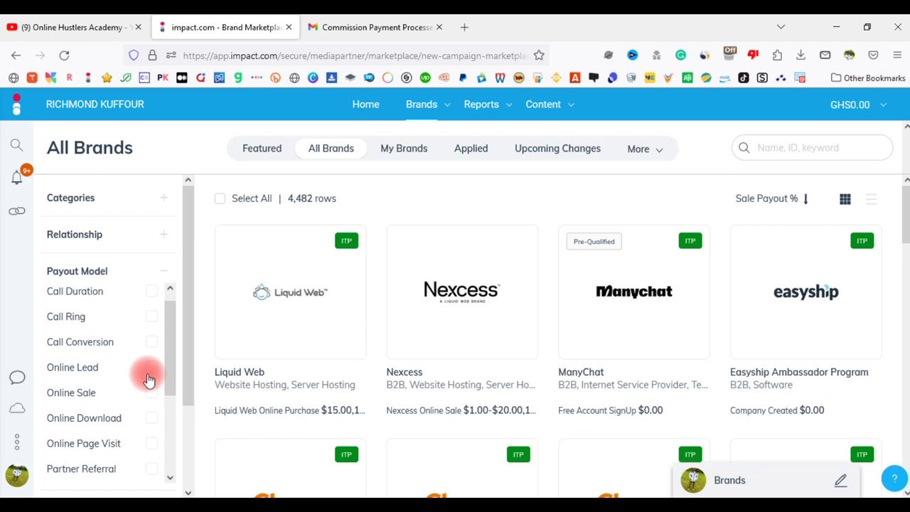
pyautogui.click(151, 369)
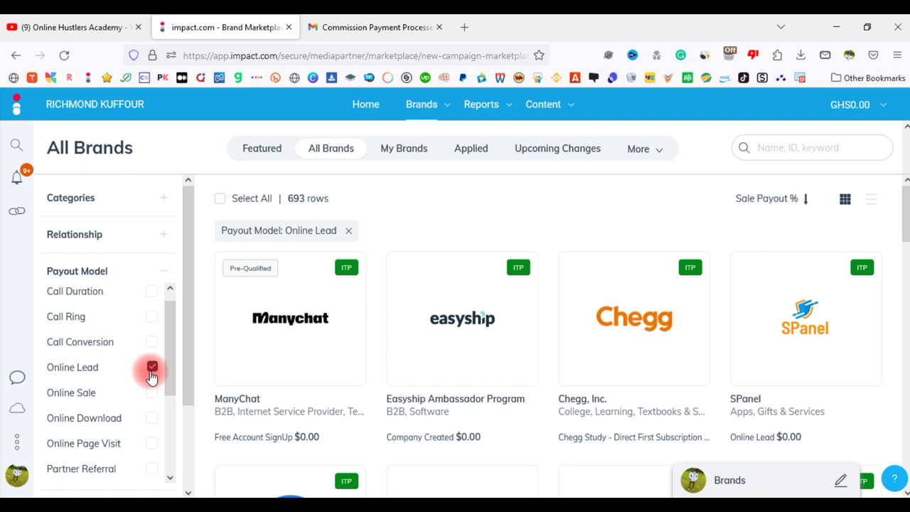
# Browse the brands offering Online Lead payouts and compare their payout events and amounts
pyautogui.click(906, 241)
pyautogui.moveTo(905, 240); pyautogui.dragTo(904, 256)
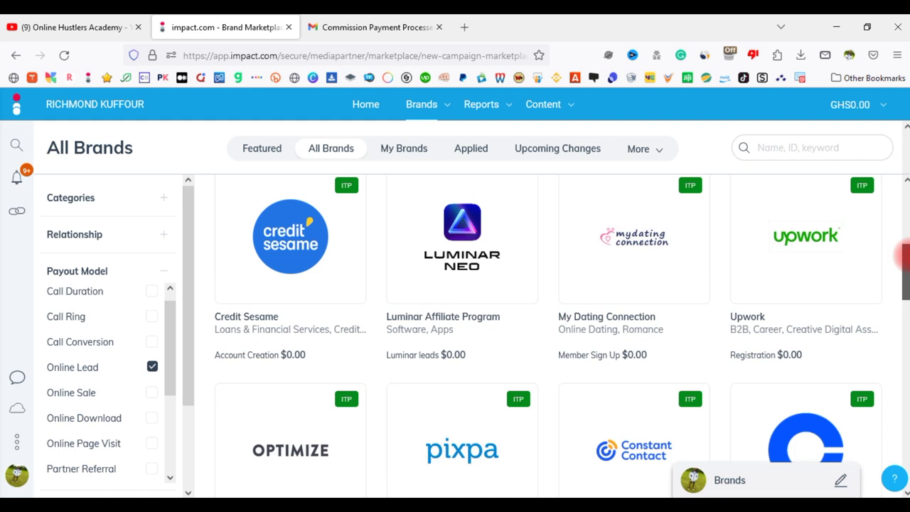
pyautogui.moveTo(905, 258); pyautogui.dragTo(906, 293)
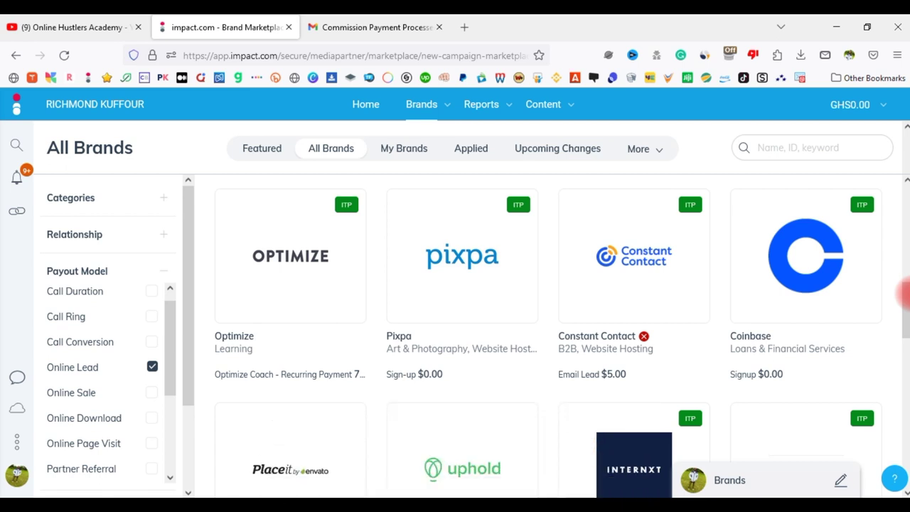
pyautogui.click(907, 296)
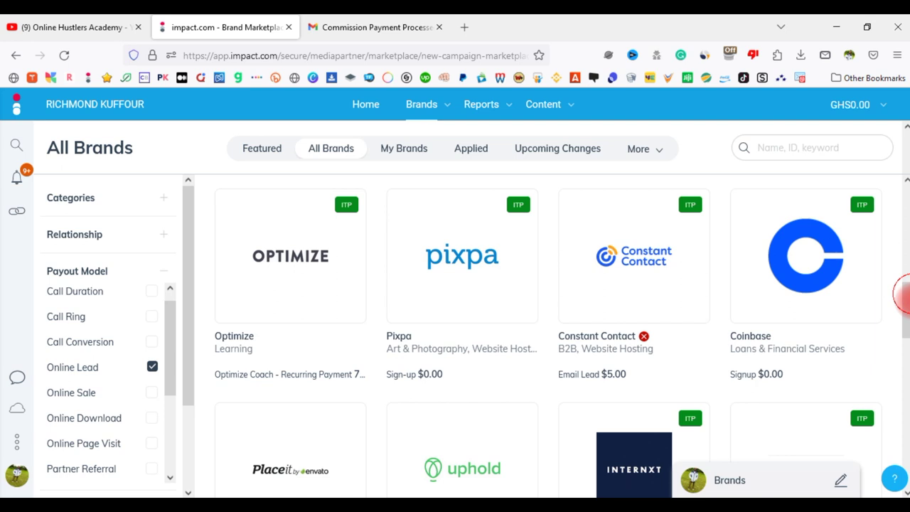
pyautogui.moveTo(906, 296); pyautogui.dragTo(905, 315)
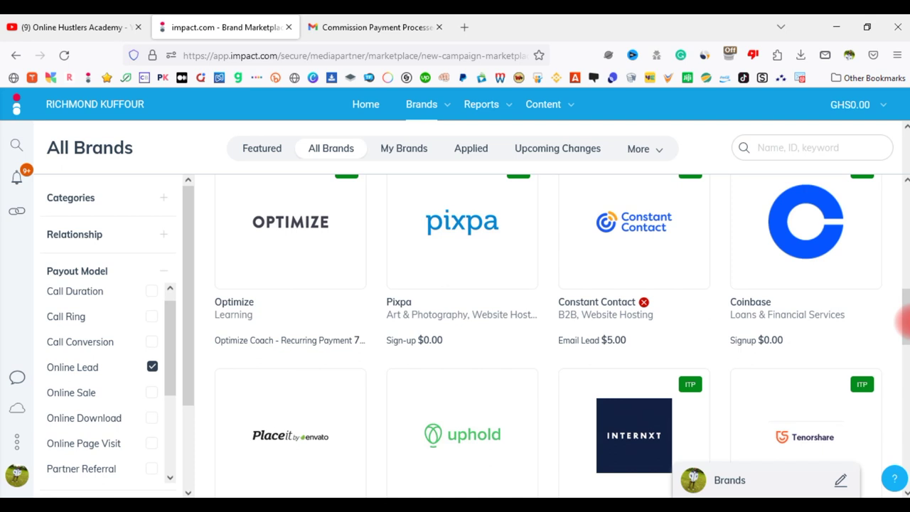
pyautogui.moveTo(906, 321); pyautogui.dragTo(905, 449)
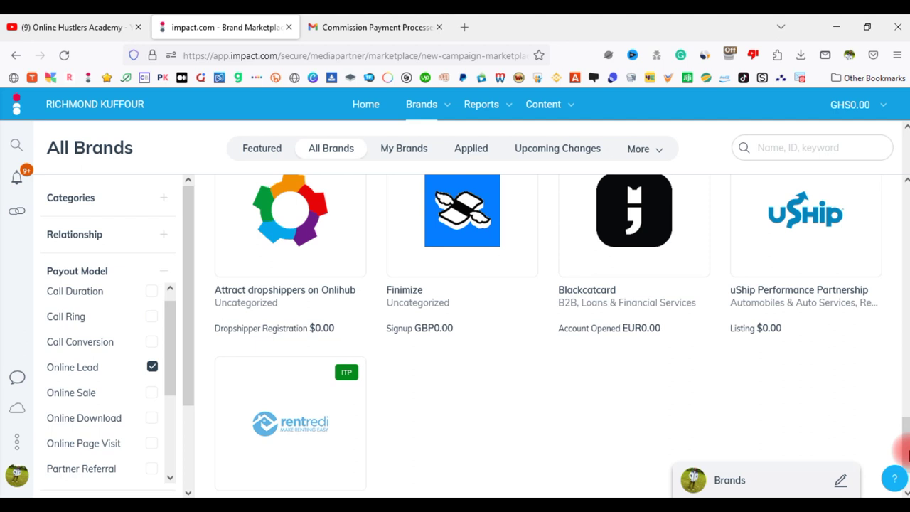
pyautogui.scroll(-2, 907, 491)
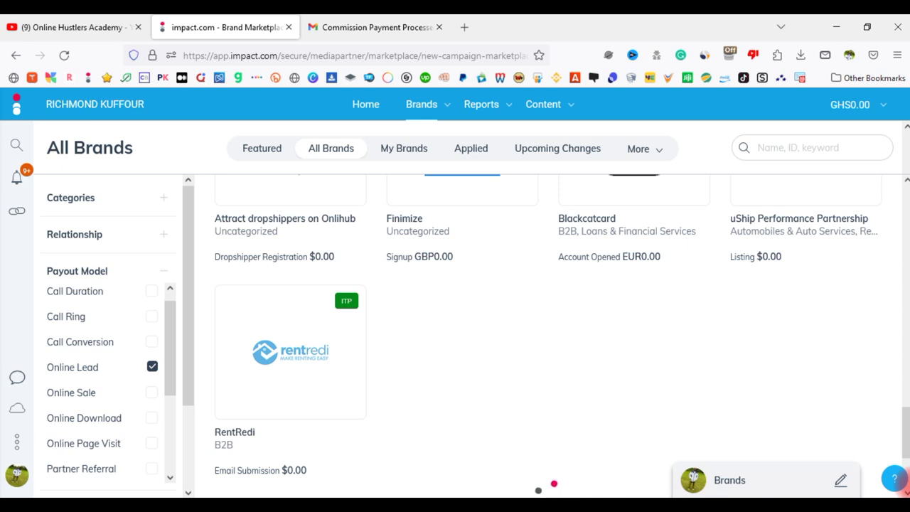
pyautogui.moveTo(906, 490); pyautogui.dragTo(905, 299)
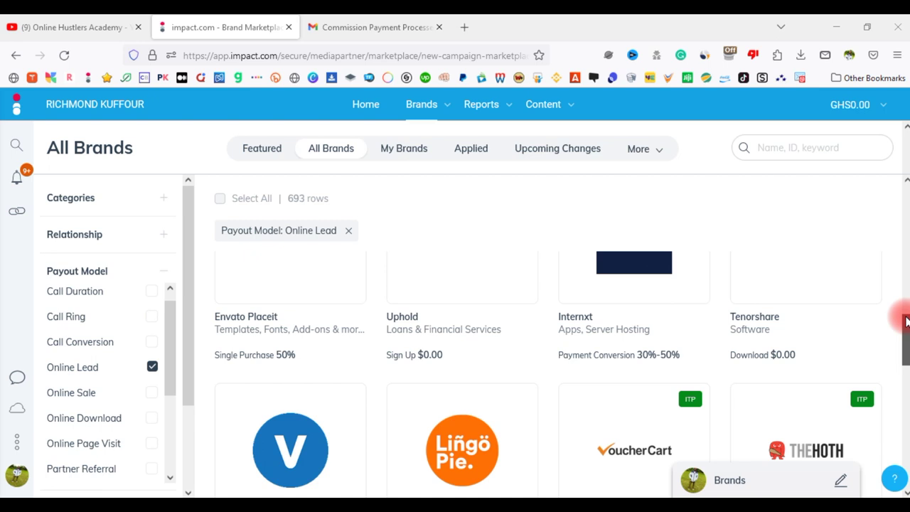
pyautogui.moveTo(906, 321); pyautogui.dragTo(905, 245)
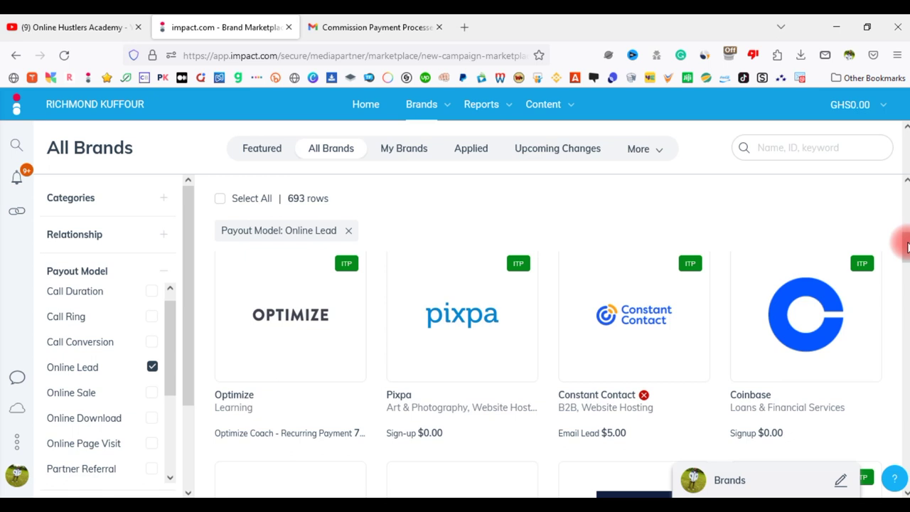
# Examine Constant Contact's payout terms, serviced countries, tracking options and program details, and close its listing
pyautogui.moveTo(649, 362)
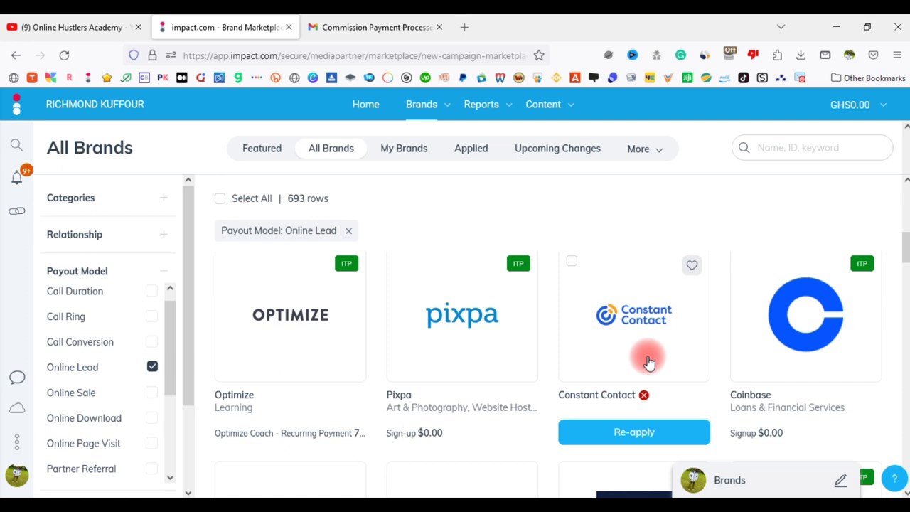
pyautogui.click(648, 361)
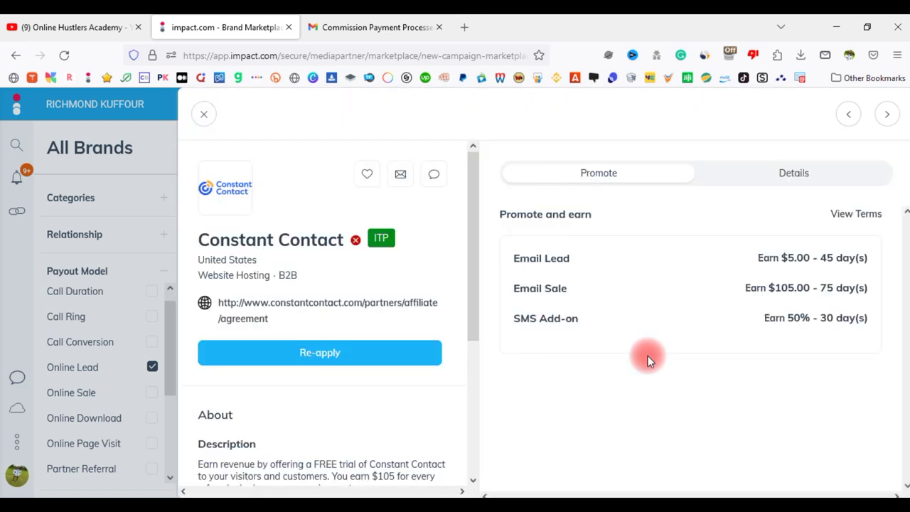
pyautogui.click(799, 184)
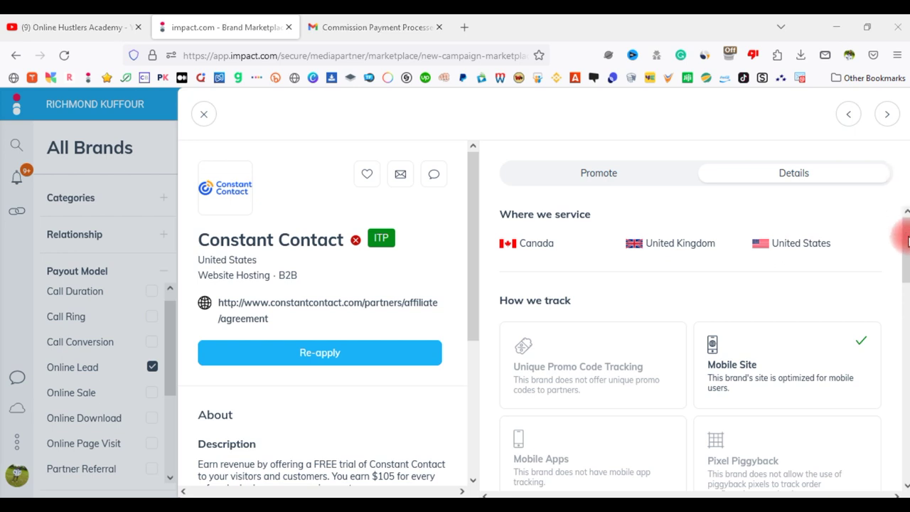
pyautogui.scroll(-1, 905, 256)
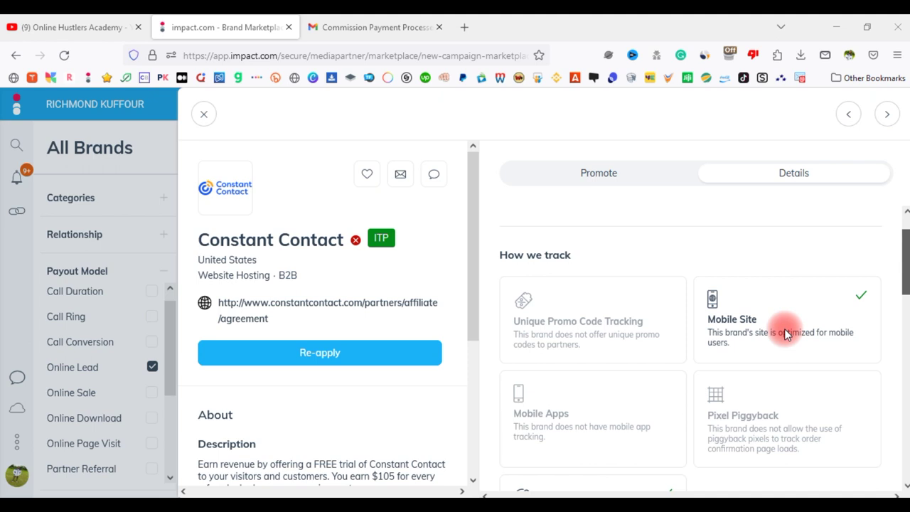
pyautogui.scroll(-3, 903, 317)
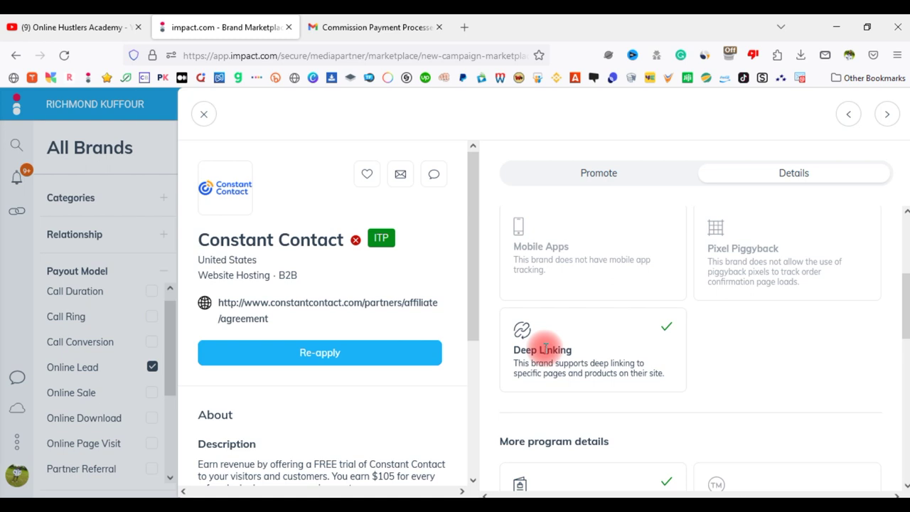
pyautogui.moveTo(905, 311); pyautogui.dragTo(906, 337)
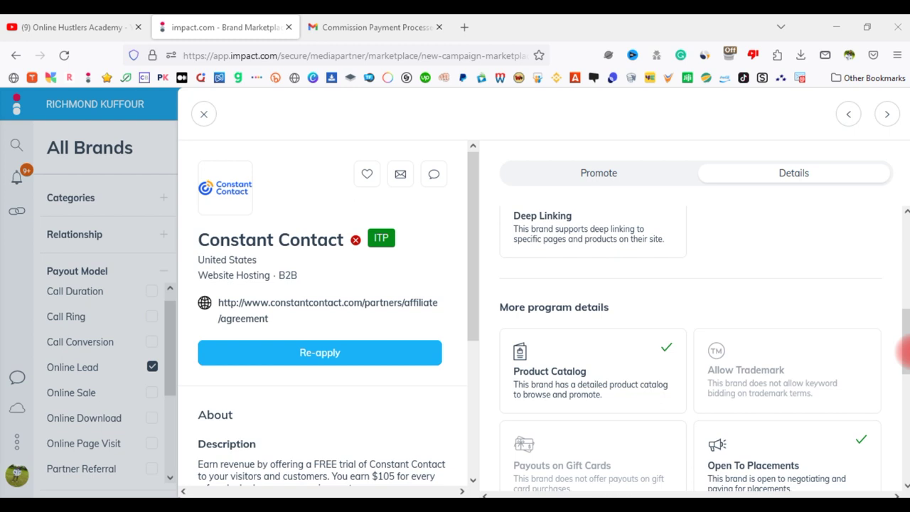
pyautogui.moveTo(908, 351); pyautogui.dragTo(907, 319)
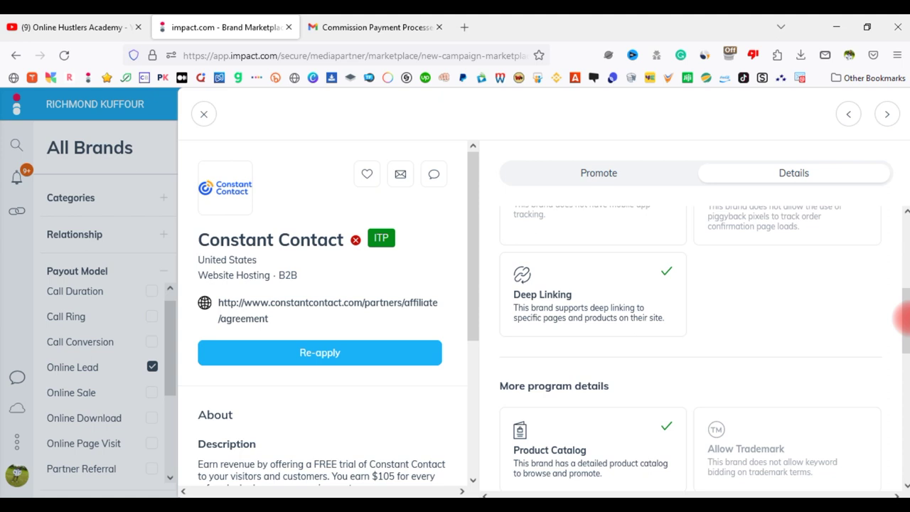
pyautogui.press('Escape')
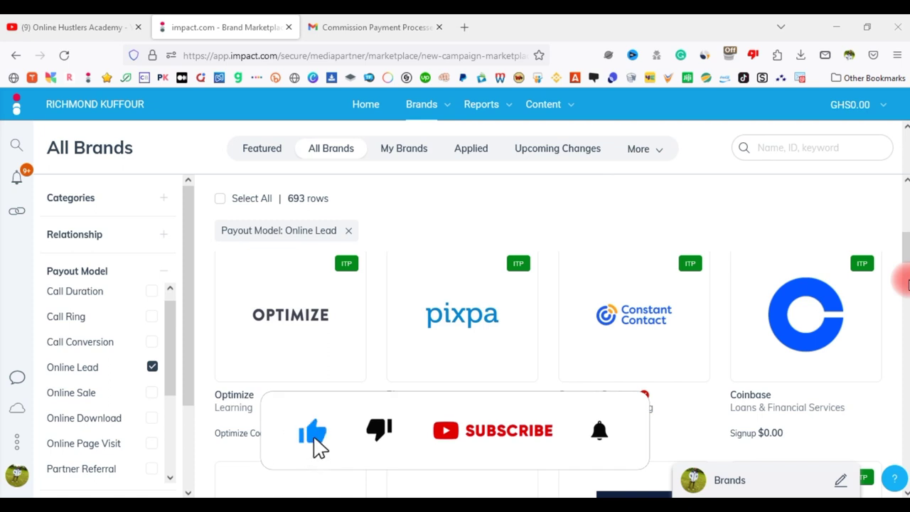
# Look through more Online Lead brands, and reopen Constant Contact's listing to review its additional program details
pyautogui.scroll(-2, 907, 277)
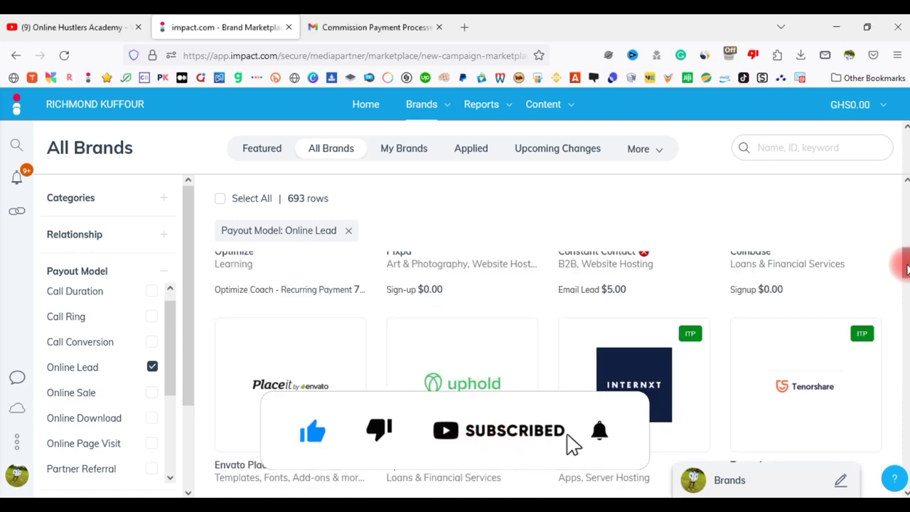
pyautogui.scroll(-3, 906, 277)
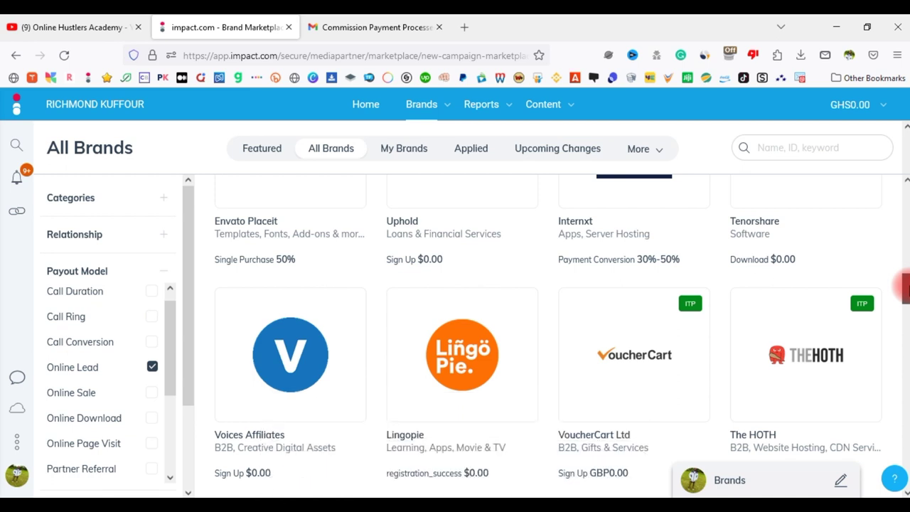
pyautogui.moveTo(904, 288); pyautogui.dragTo(906, 345)
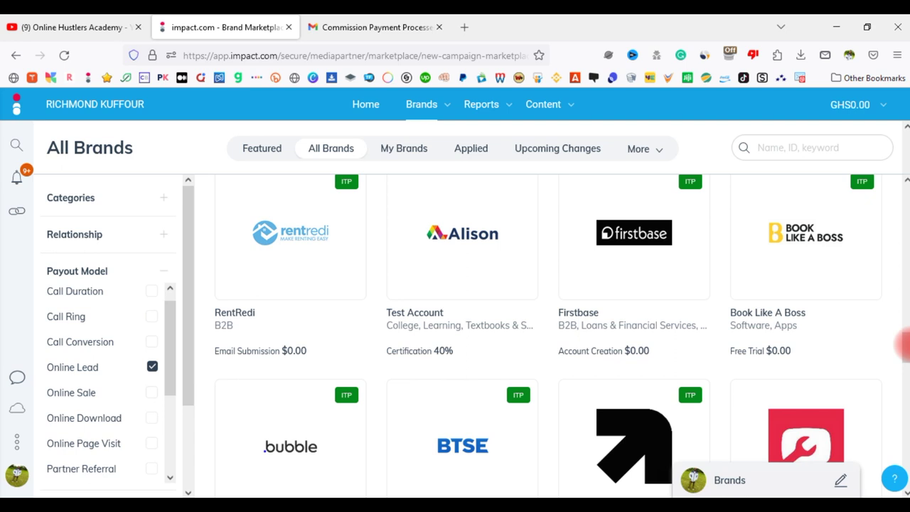
pyautogui.moveTo(903, 345); pyautogui.dragTo(595, 295)
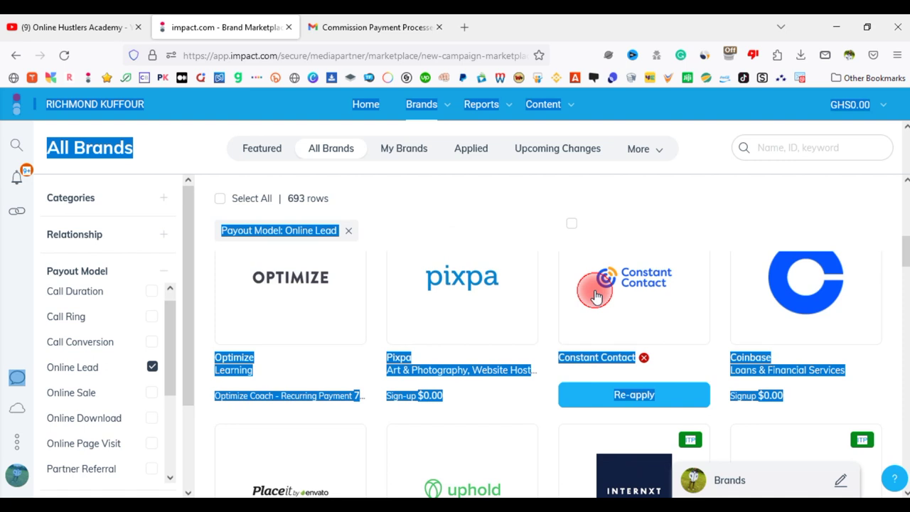
pyautogui.click(595, 295)
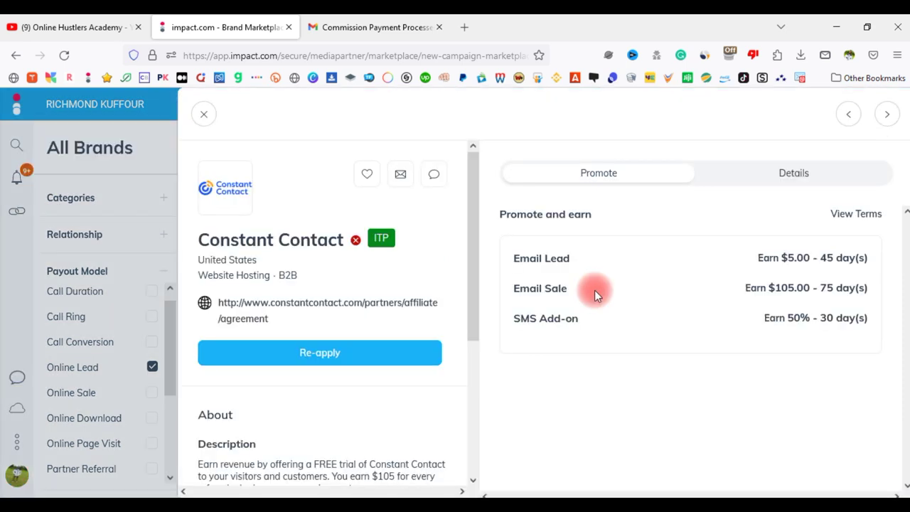
pyautogui.click(804, 182)
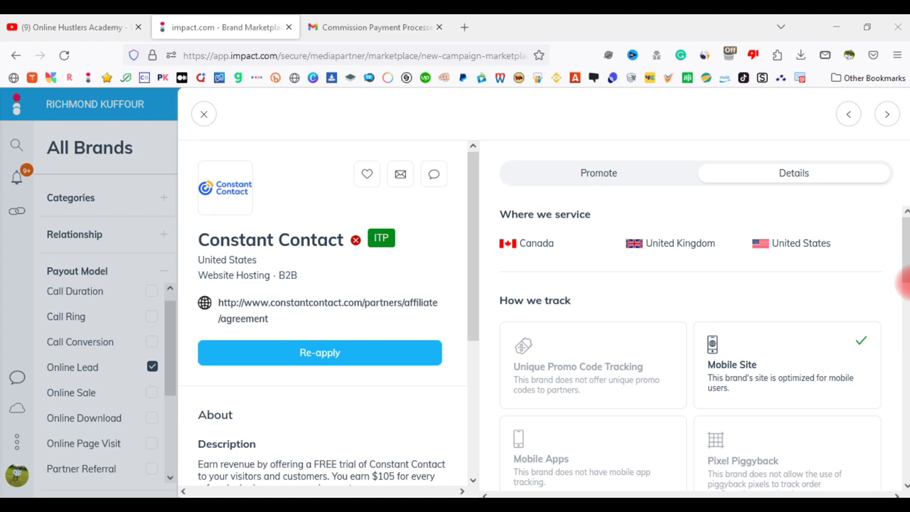
pyautogui.moveTo(907, 282); pyautogui.dragTo(904, 355)
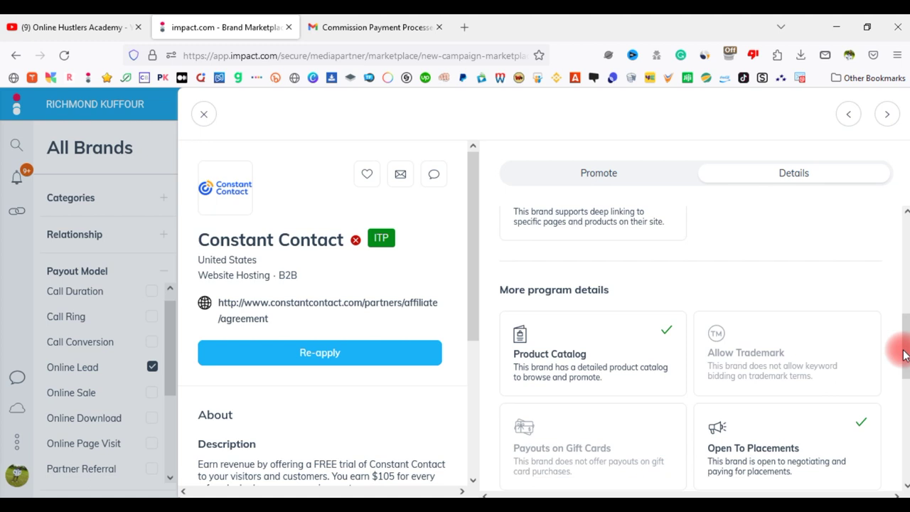
# Review Constant Contact's remaining program details, company information, performance figures and contact option, and close its listing
pyautogui.scroll(-5, 905, 354)
pyautogui.scroll(-3, 432, 400)
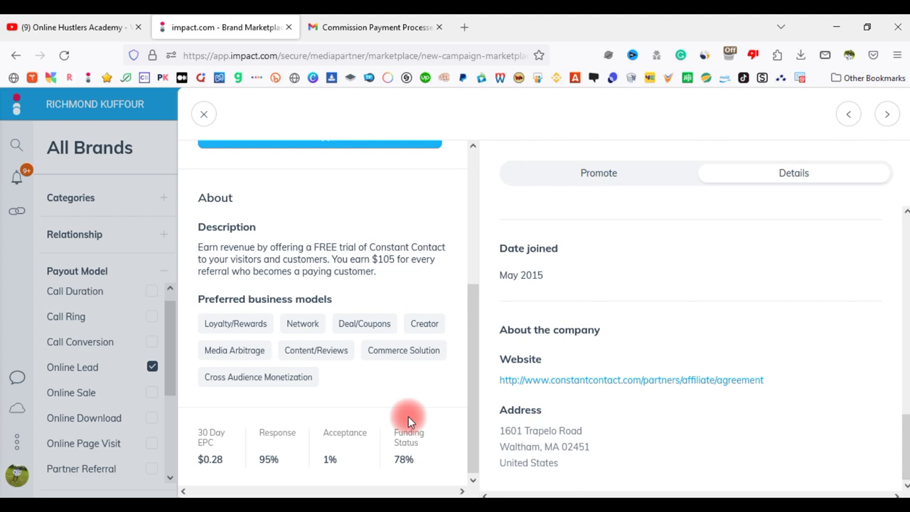
pyautogui.scroll(3, 322, 369)
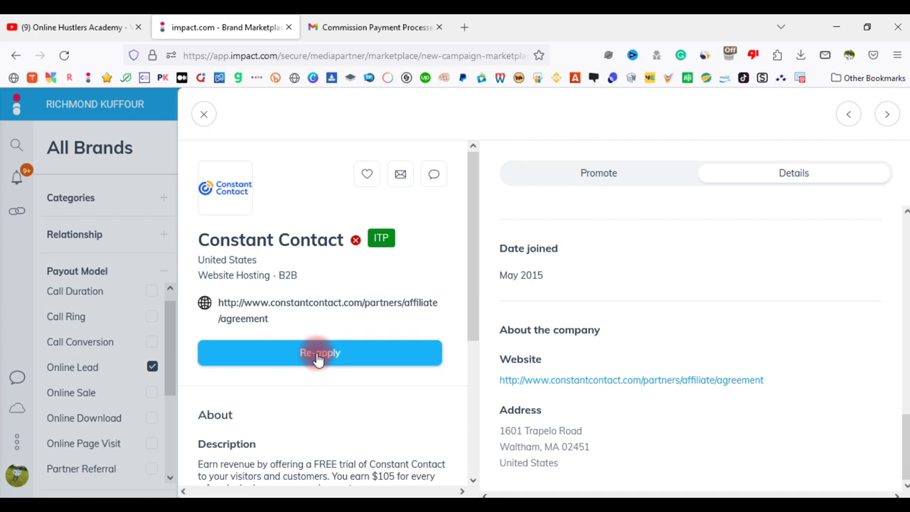
pyautogui.click(402, 179)
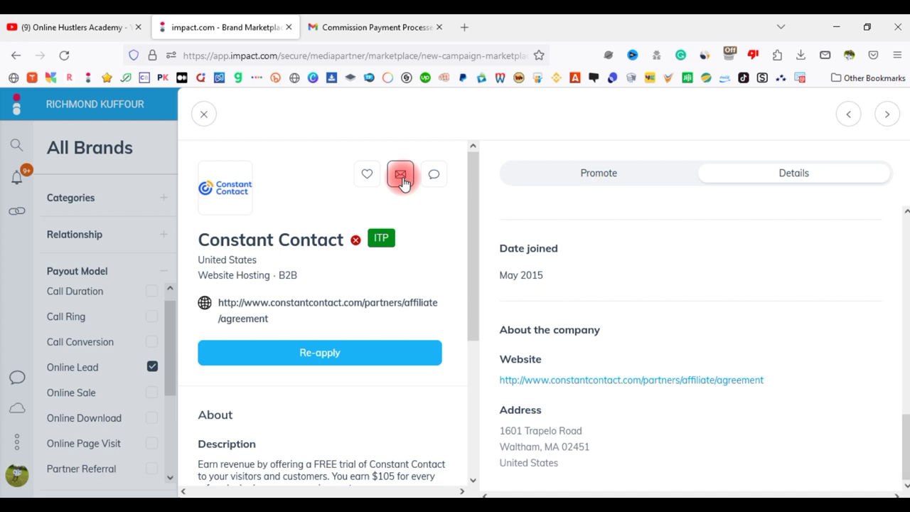
pyautogui.click(202, 116)
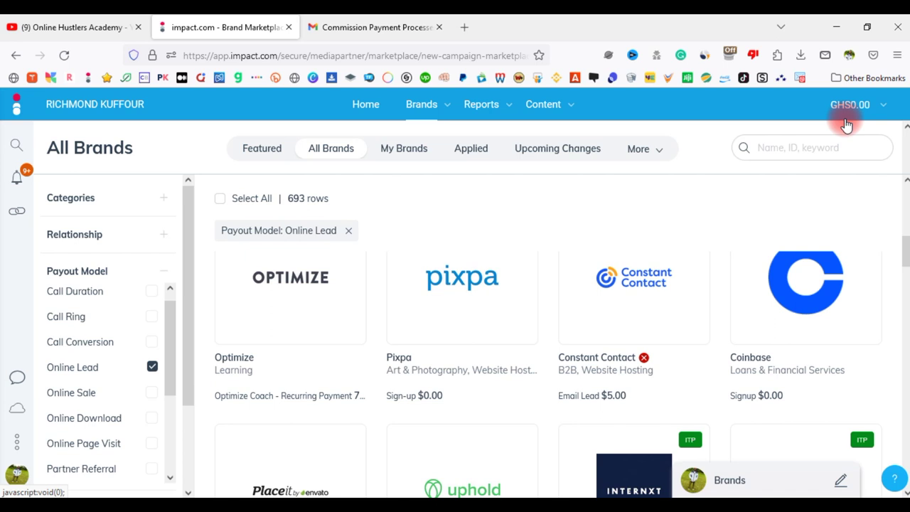
# Open the account's pending actions and examine the full list of Pluralsight commissions down to the last entry
pyautogui.click(907, 116)
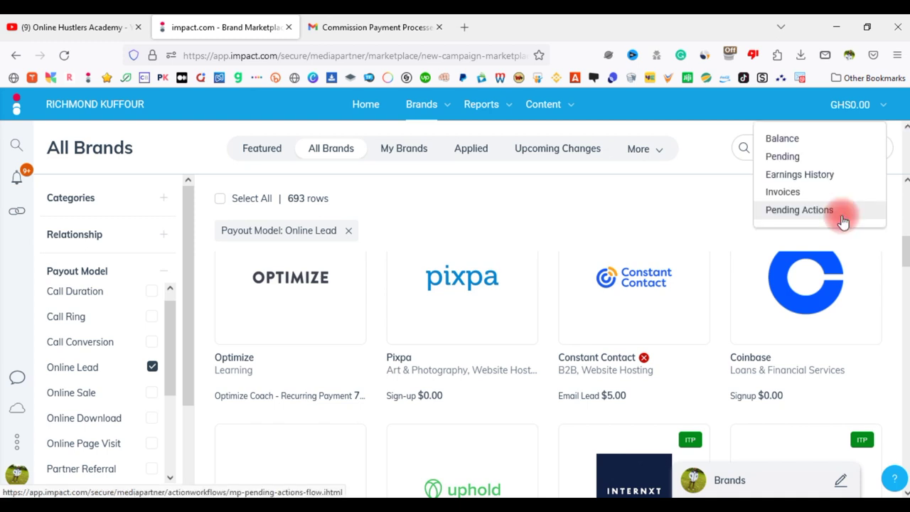
pyautogui.click(843, 222)
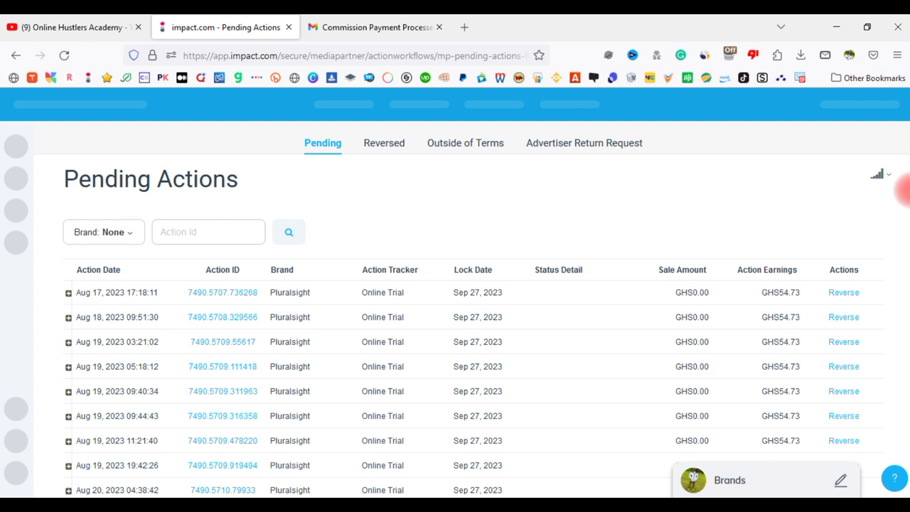
pyautogui.moveTo(903, 189); pyautogui.dragTo(907, 370)
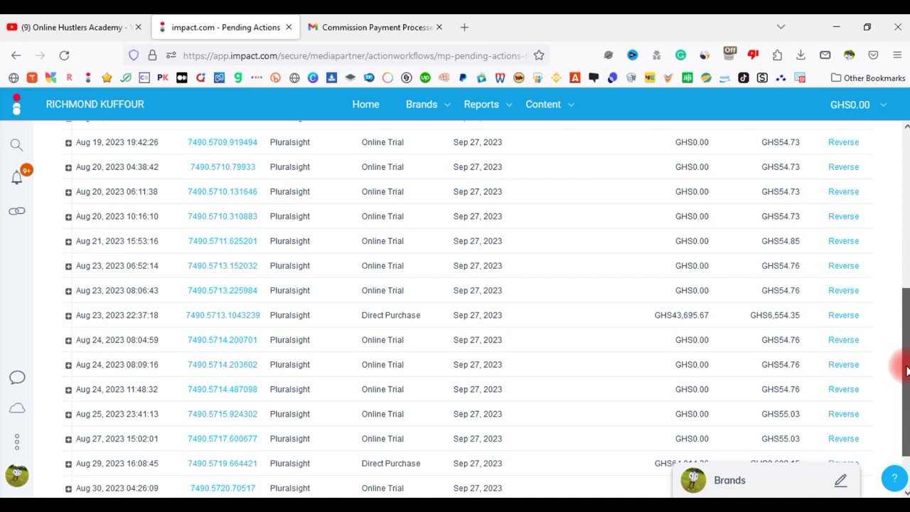
pyautogui.scroll(-2, 374, 111)
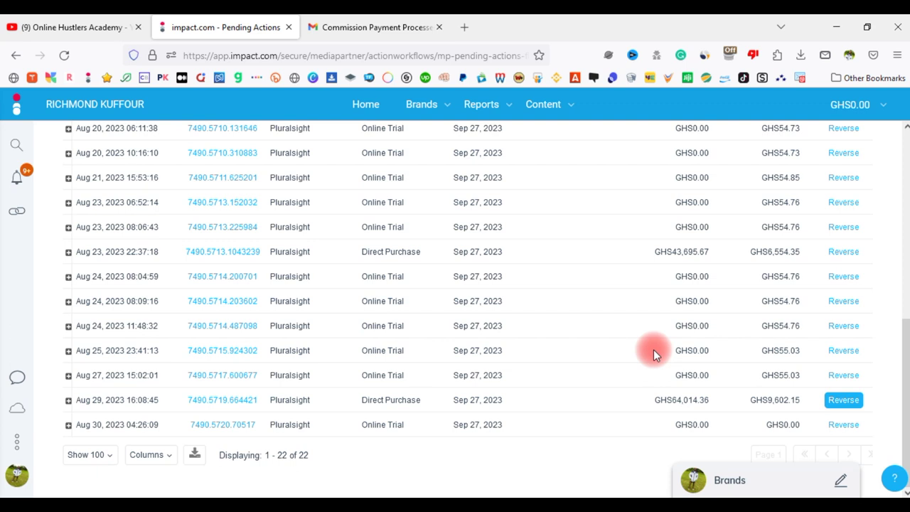
# Look through the account settings down to the finance section and view the Tax Information page
pyautogui.click(16, 441)
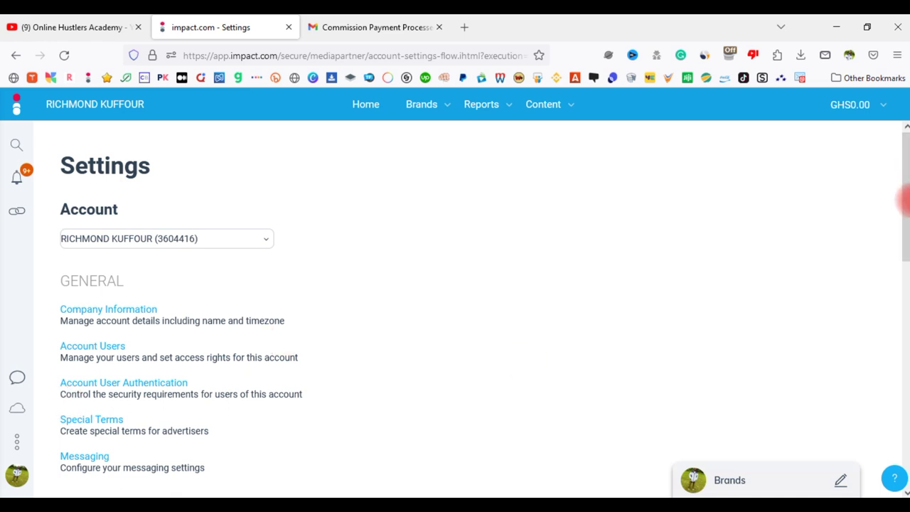
pyautogui.moveTo(904, 152); pyautogui.dragTo(906, 303)
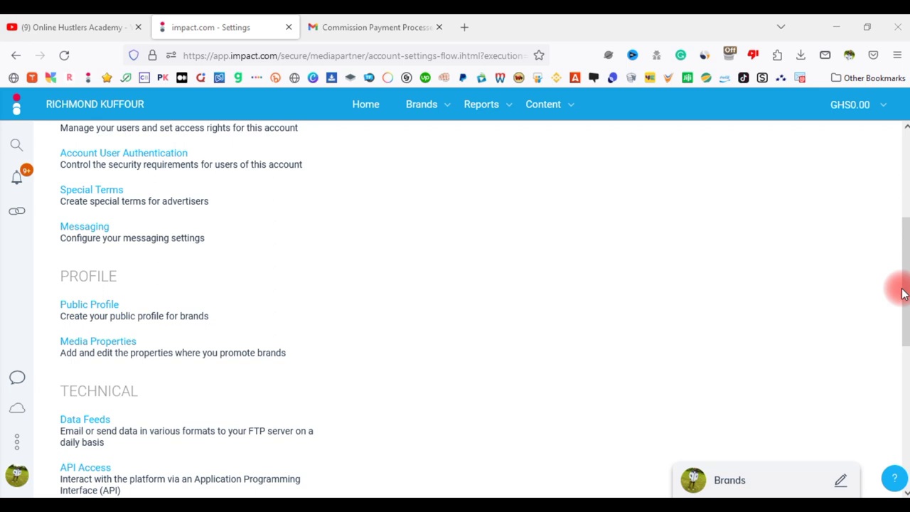
pyautogui.moveTo(903, 294); pyautogui.dragTo(902, 436)
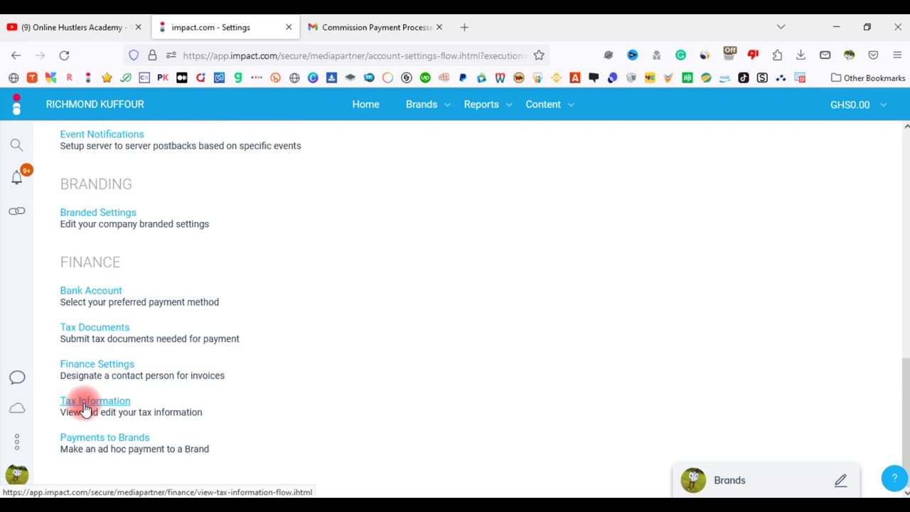
pyautogui.click(86, 402)
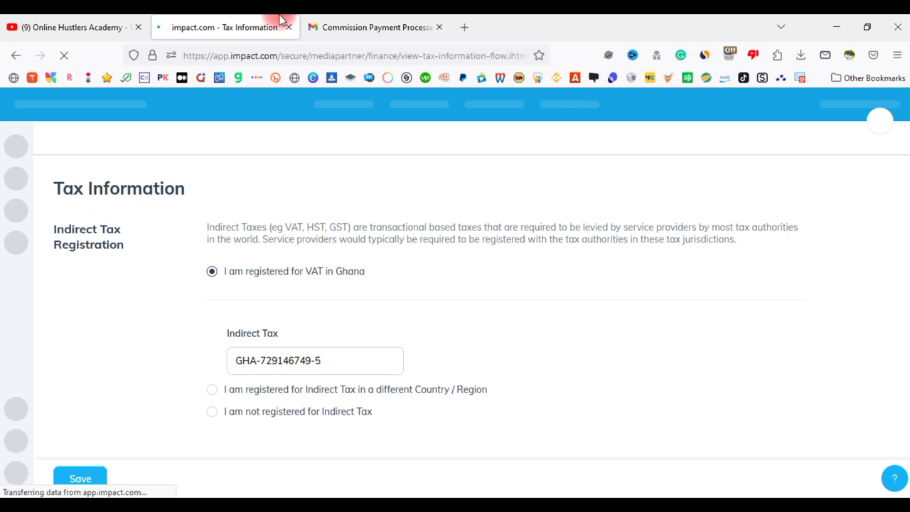
# Switch to Gmail to view the Commission Payment Processed email, and to YouTube to show the Online Hustlers Academy channel's videos
pyautogui.click(363, 32)
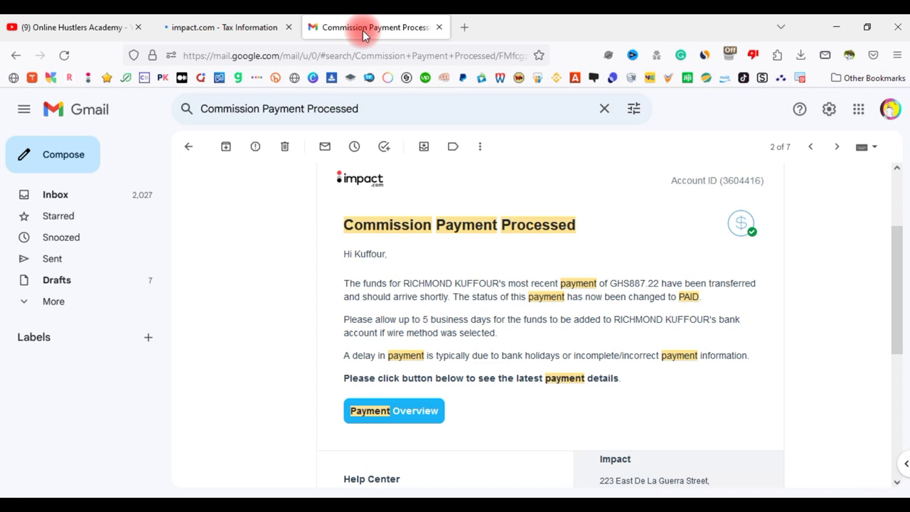
pyautogui.click(73, 27)
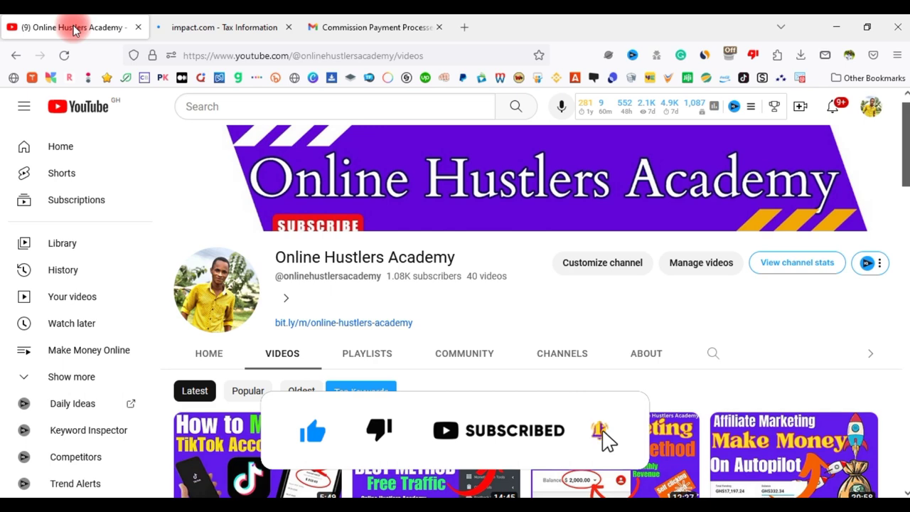